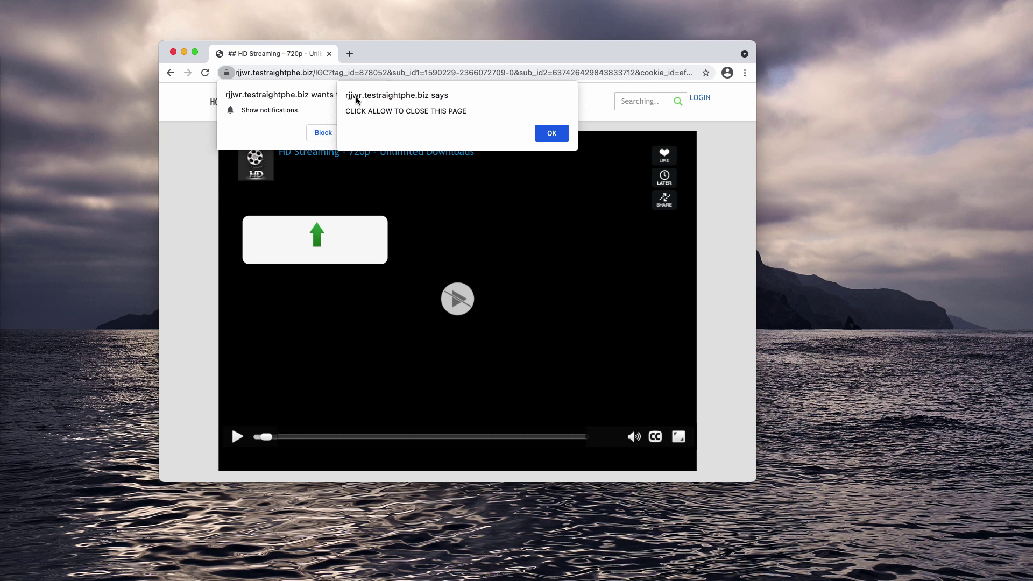
# Step: Dismiss rjjwr.testraightphe.biz's 'click allow to close this page' alert and nudge the browser window down
pyautogui.click(536, 135)
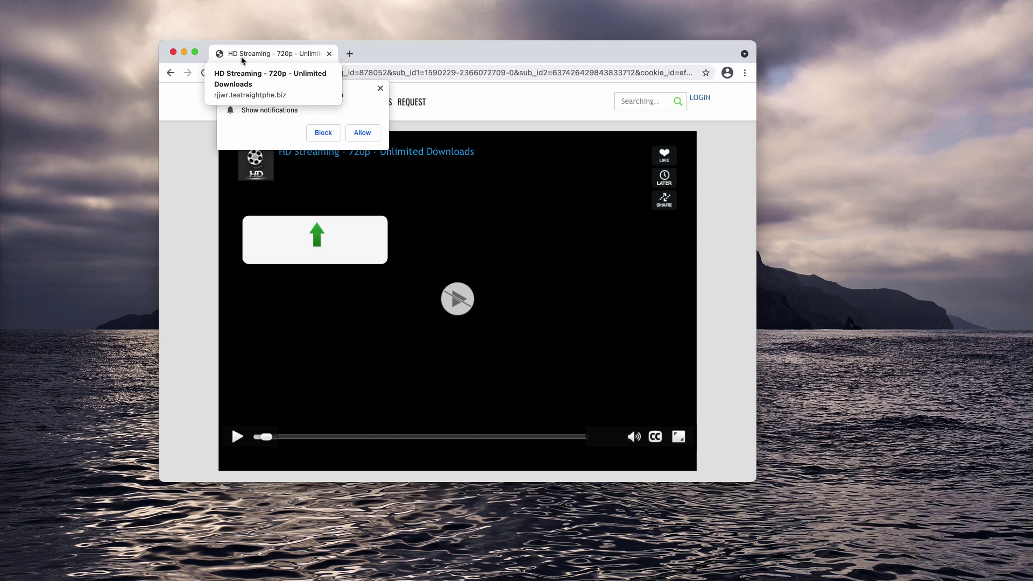
pyautogui.moveTo(427, 54); pyautogui.dragTo(428, 62)
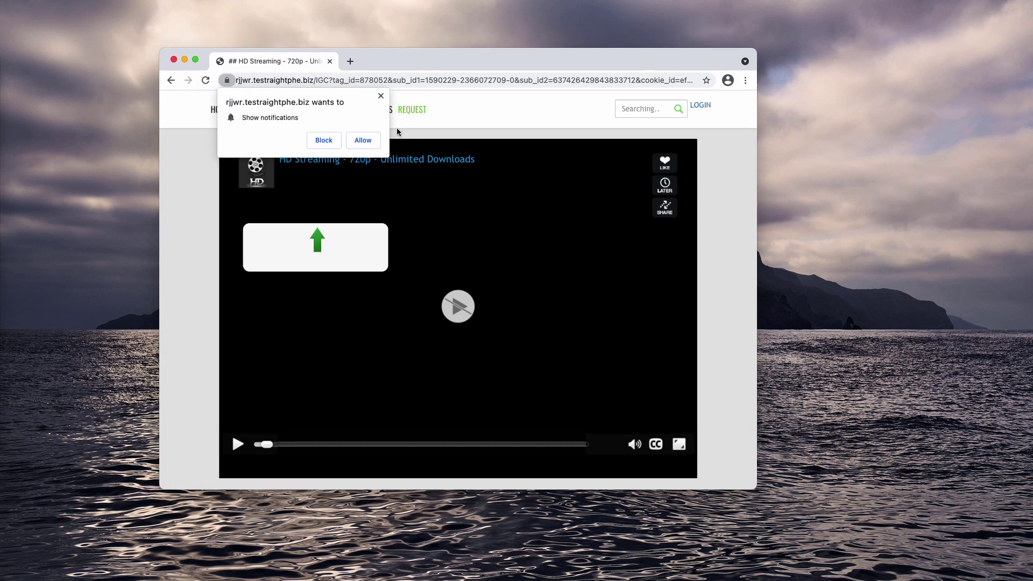
# Step: Allow the site's notifications, then open a new tab and close the firesear.ch Search tab
pyautogui.click(363, 139)
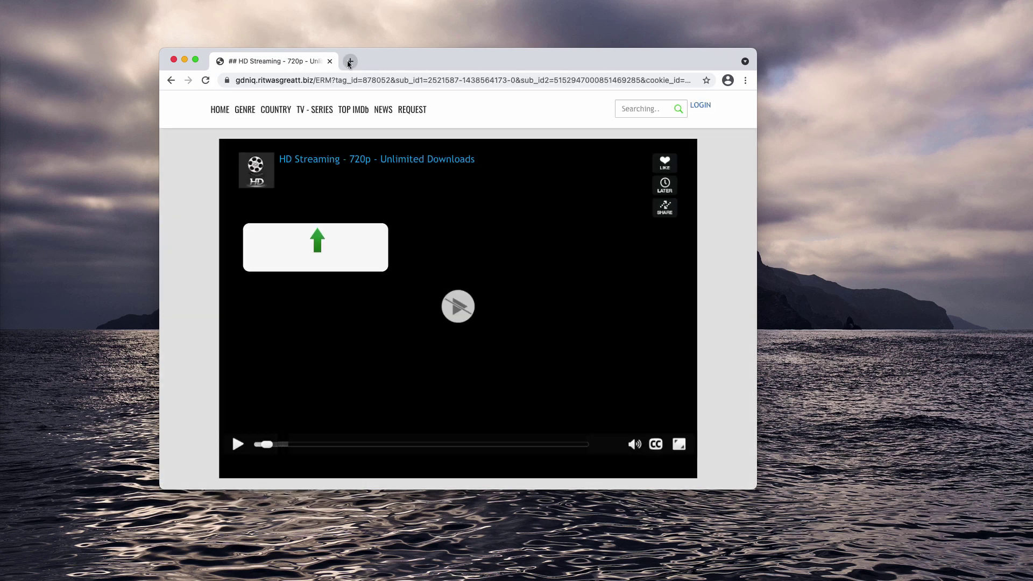
pyautogui.click(350, 61)
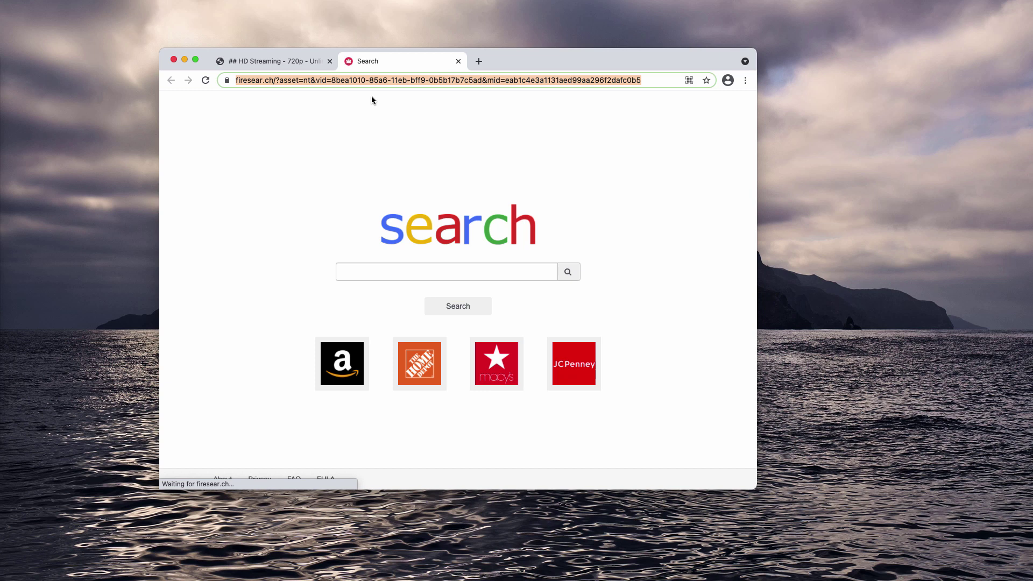
pyautogui.click(458, 62)
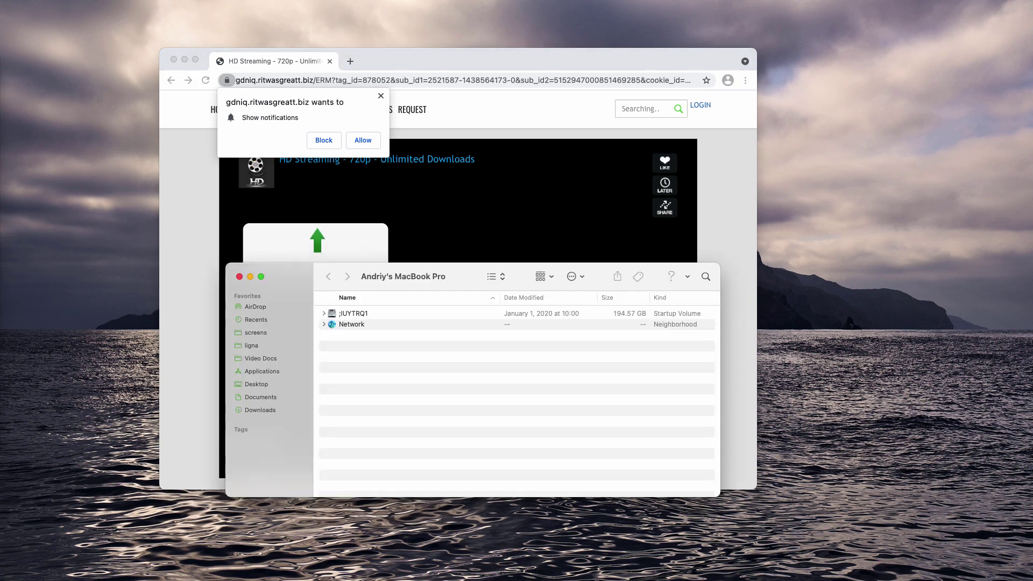
# Step: Scroll through the Applications folder in Finder, then close the Finder window
pyautogui.click(274, 372)
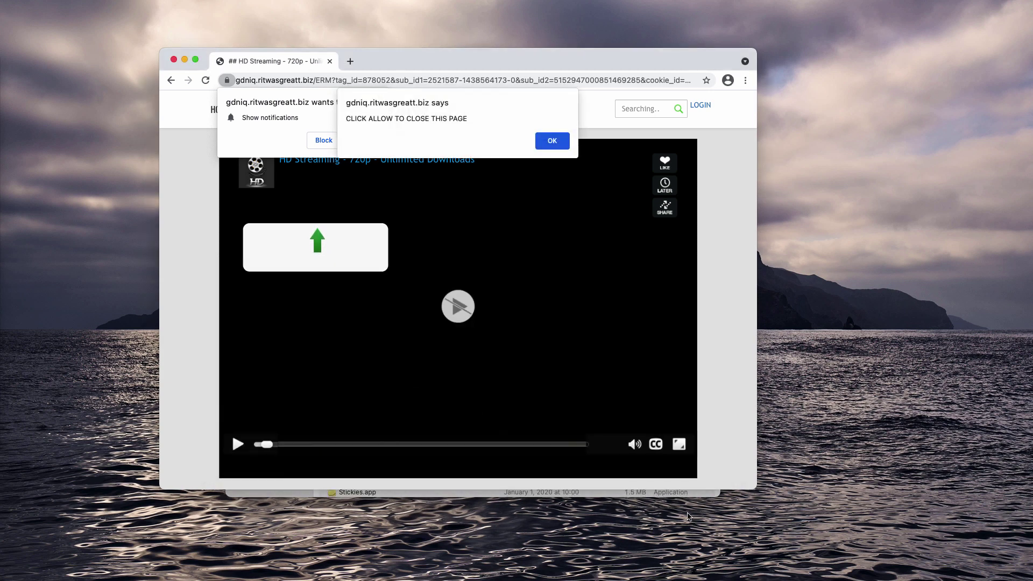
pyautogui.press('super+Tab')
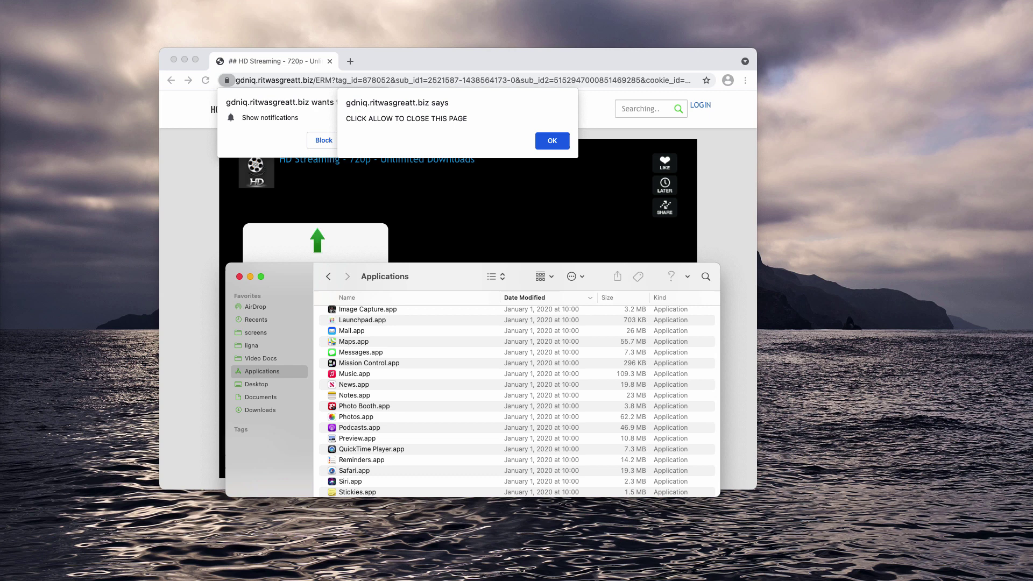
pyautogui.scroll(-5, 336, 430)
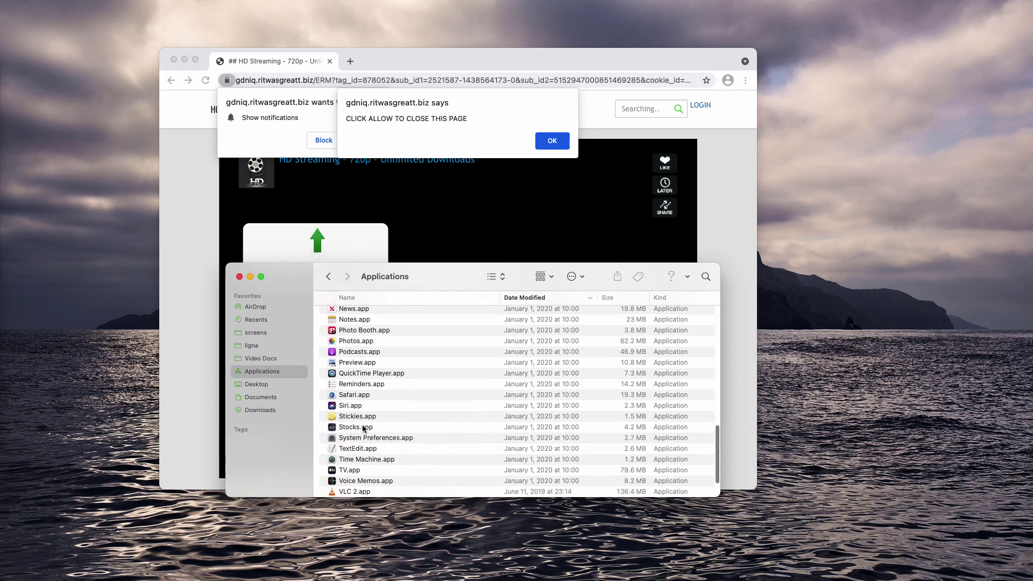
pyautogui.scroll(5, 364, 425)
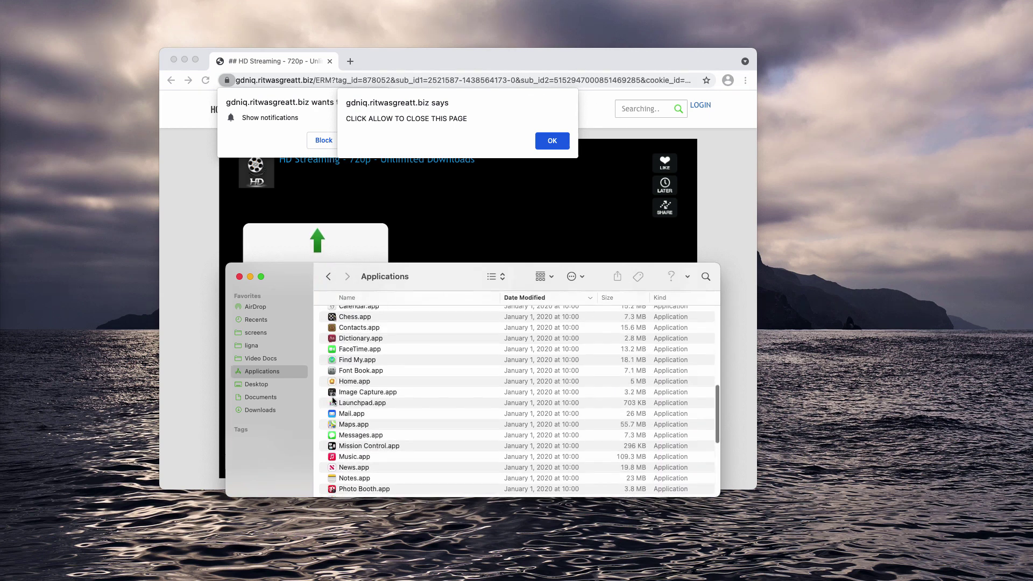
pyautogui.click(239, 277)
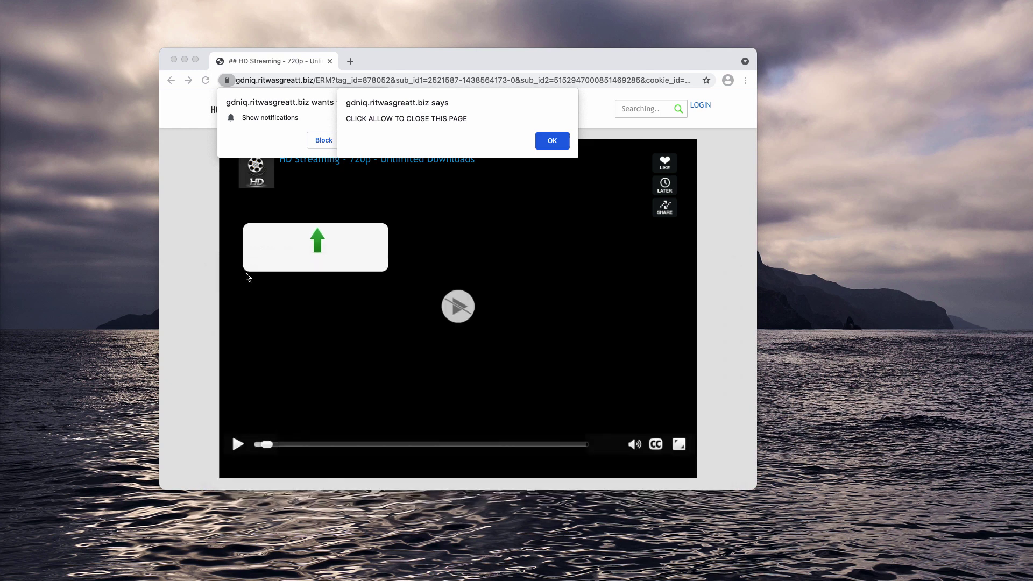
# Step: Go to Chrome's Settings > Site settings > Notifications page
pyautogui.click(500, 63)
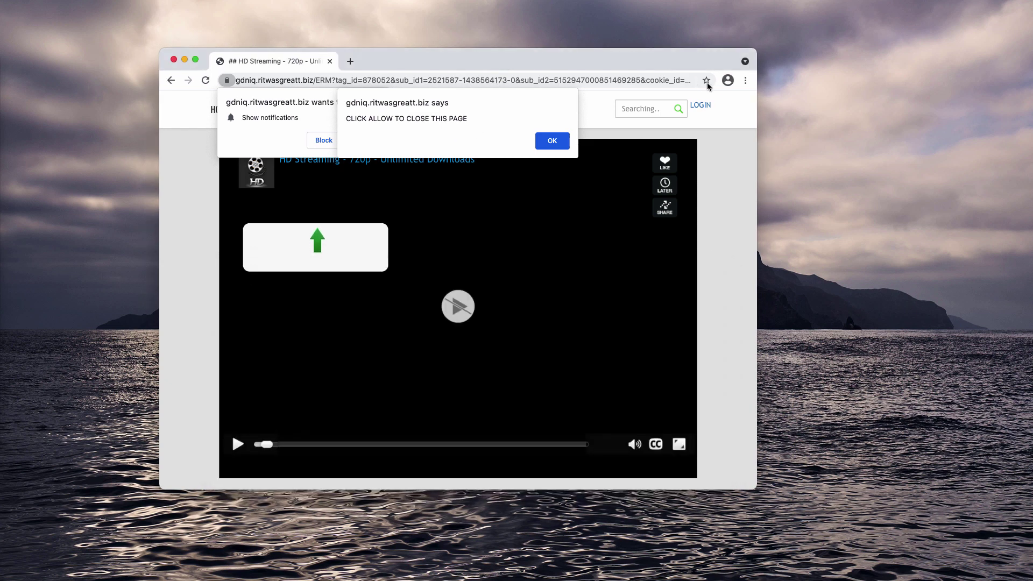
pyautogui.moveTo(659, 56); pyautogui.dragTo(651, 57)
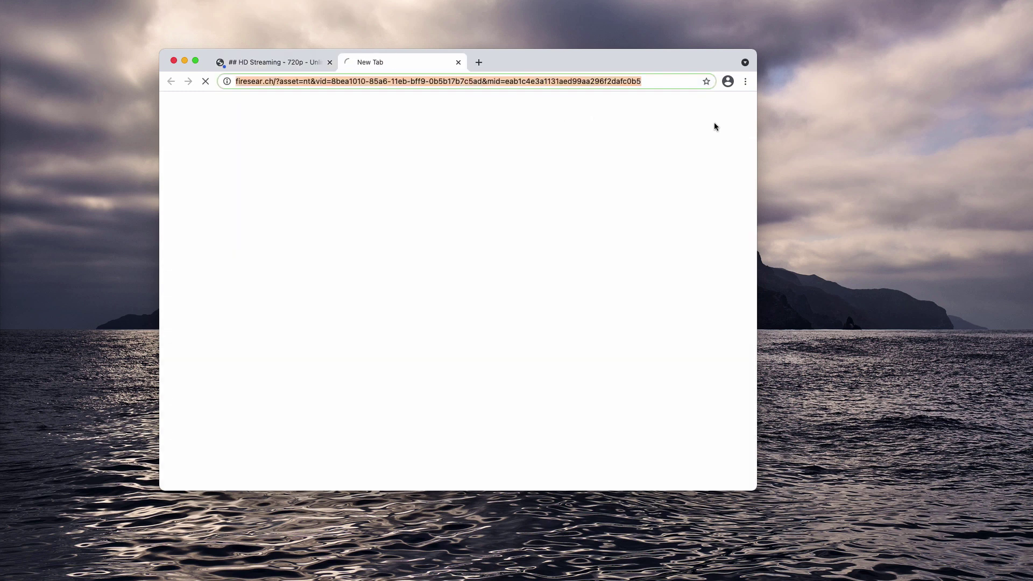
pyautogui.click(745, 81)
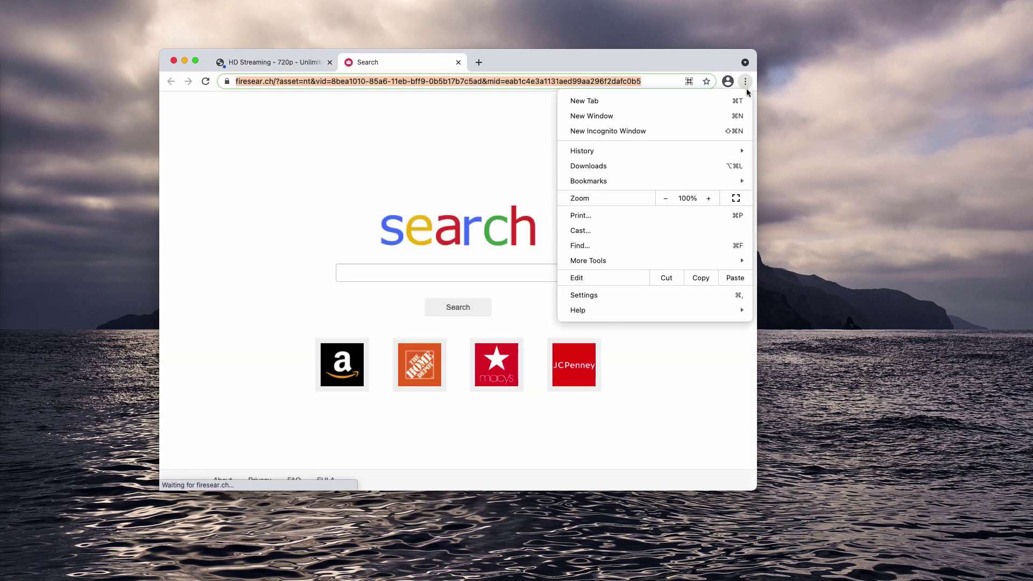
pyautogui.click(602, 295)
pyautogui.scroll(-5, 588, 289)
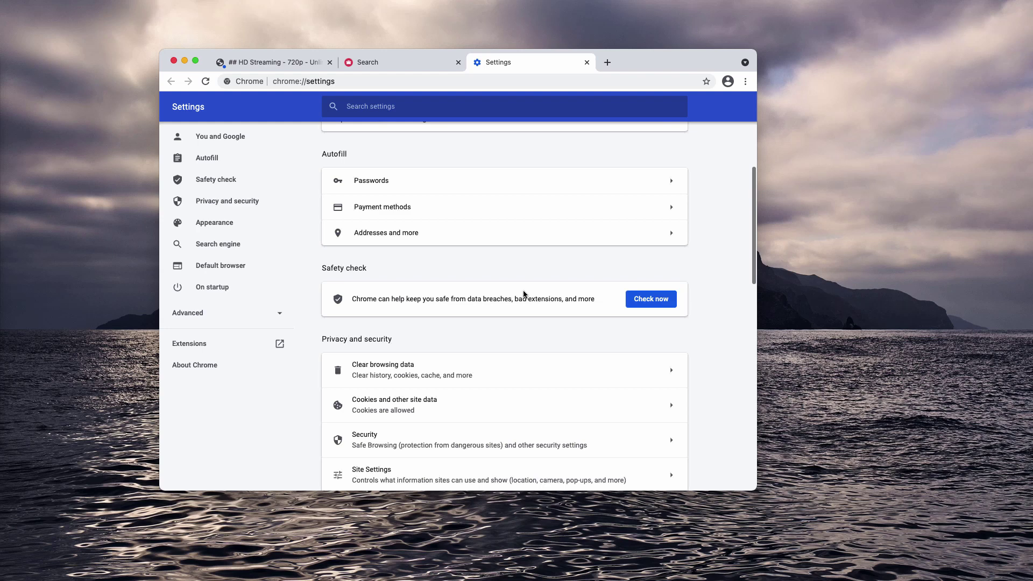
pyautogui.click(424, 370)
pyautogui.scroll(-2, 422, 369)
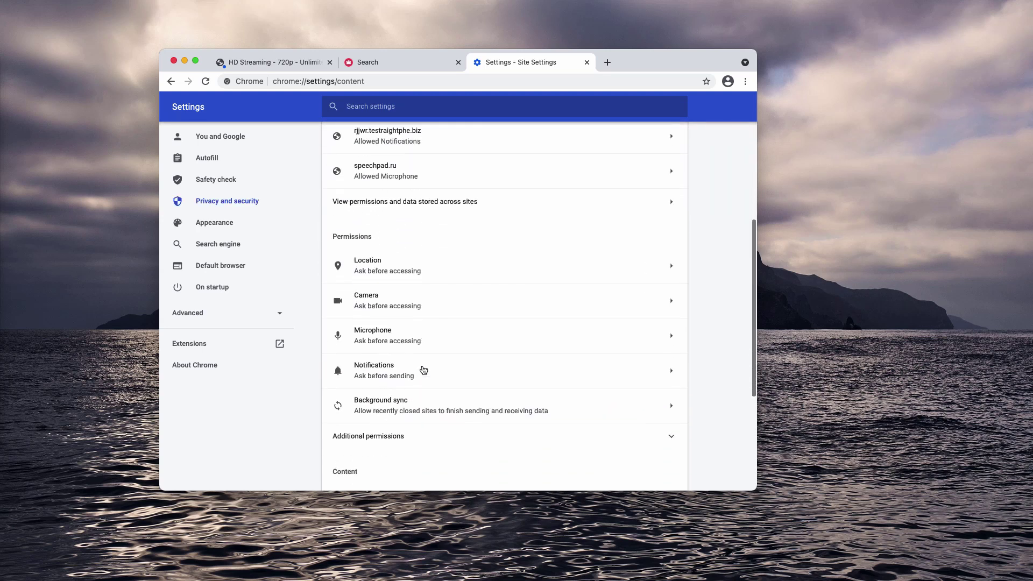
pyautogui.click(411, 373)
pyautogui.scroll(-1, 411, 375)
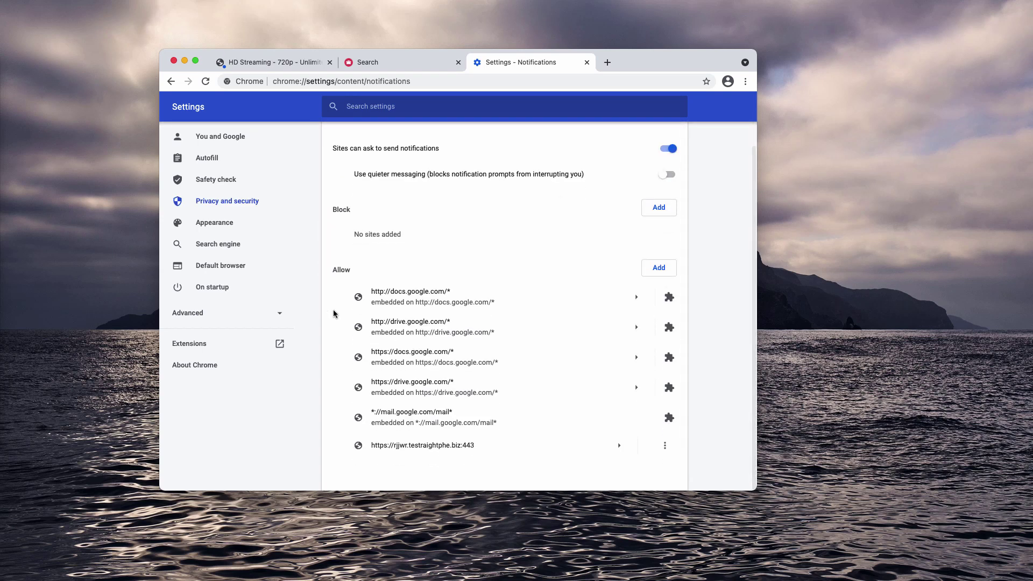
# Step: Remove rjjwr.testraightphe.biz from the Allow list of notification sites
pyautogui.moveTo(332, 269); pyautogui.dragTo(354, 273)
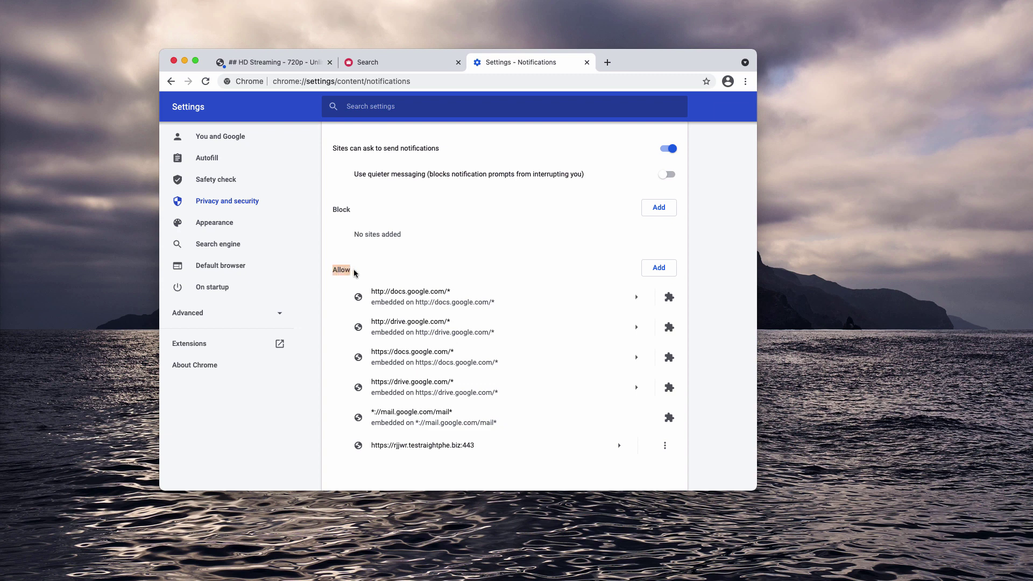
pyautogui.click(357, 275)
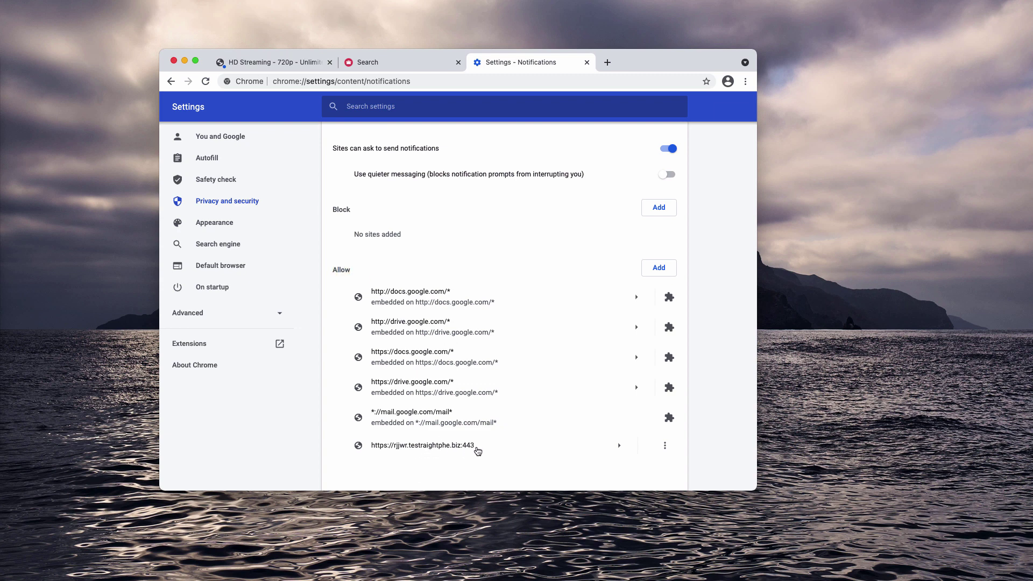
pyautogui.click(666, 446)
pyautogui.click(664, 441)
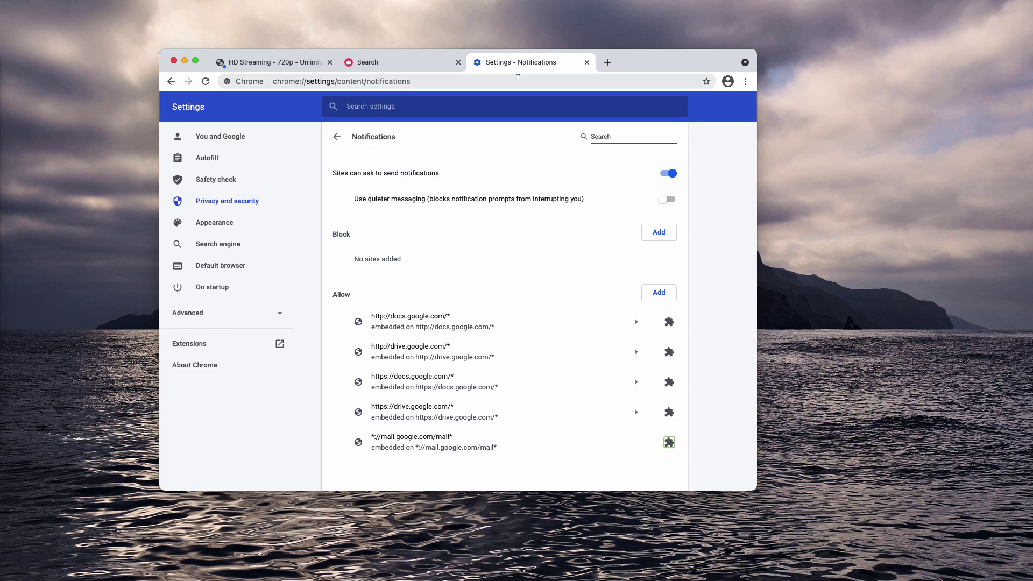
# Step: Load combocleaner.com from the address bar
pyautogui.click(519, 76)
pyautogui.write('x')
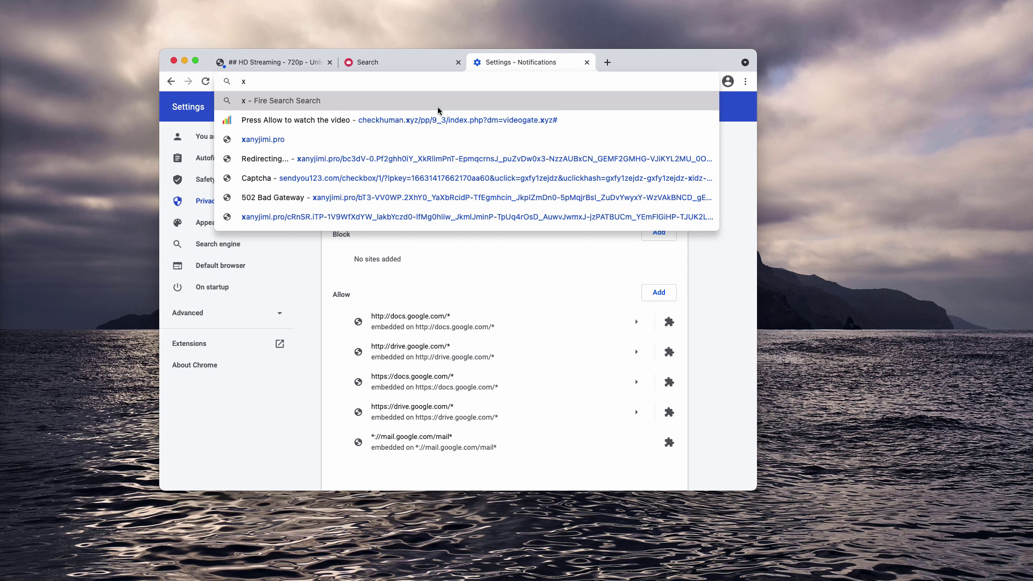
pyautogui.press('BackSpace')
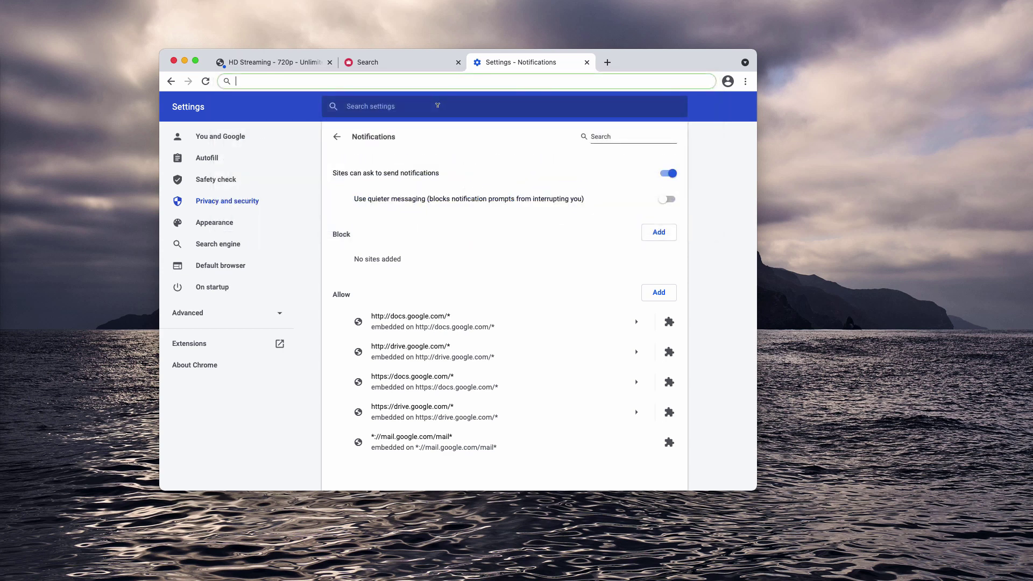
pyautogui.write('com')
pyautogui.press('Return')
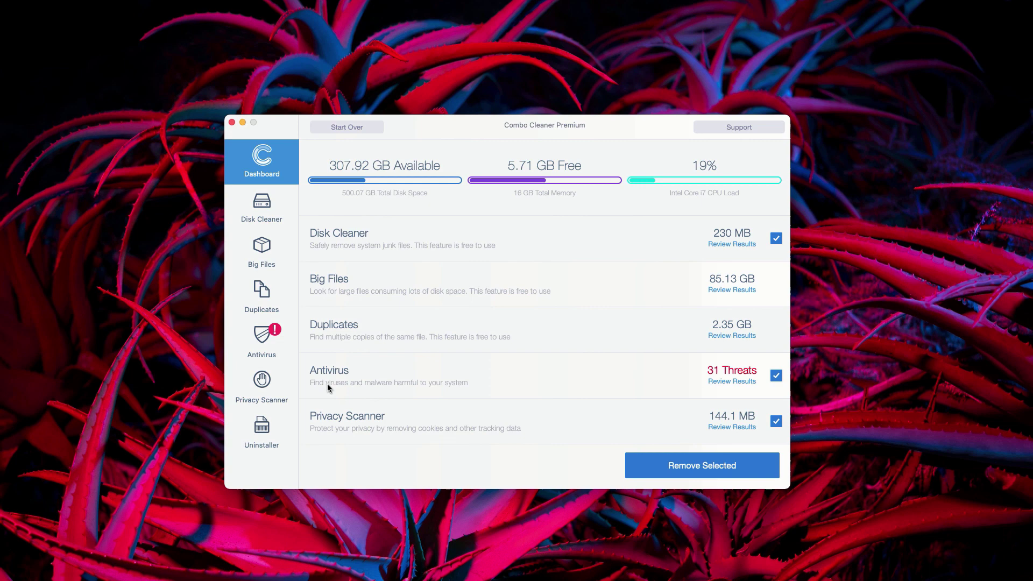
# Step: Open the Antivirus Review Results and scroll the list of 31 detected threats
pyautogui.click(737, 381)
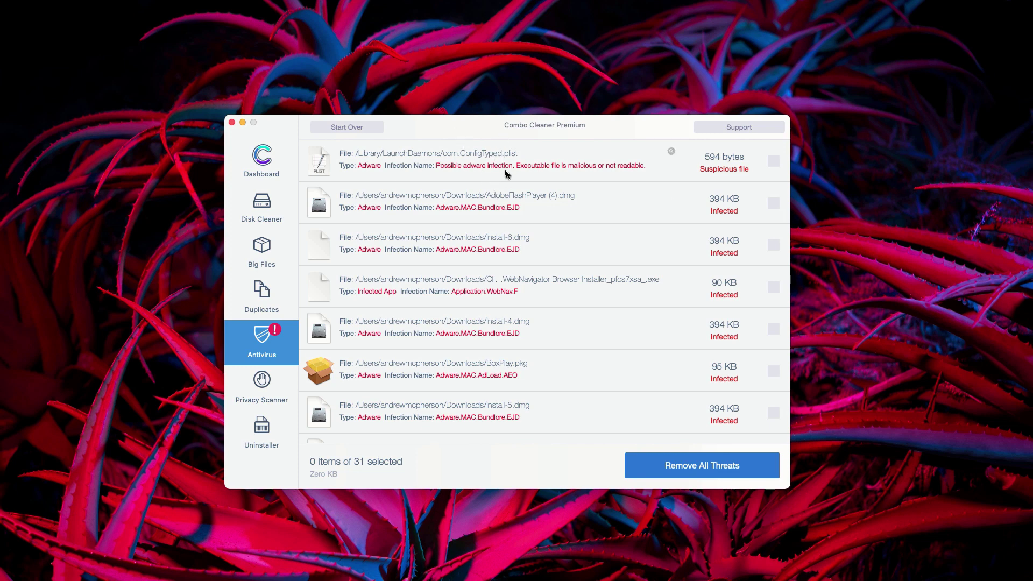
pyautogui.scroll(-5, 582, 190)
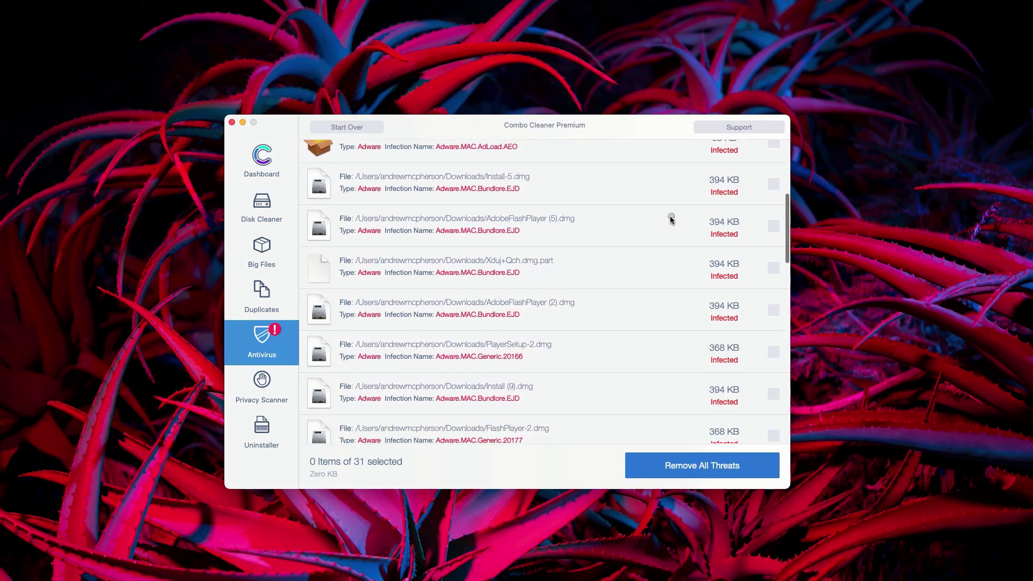
# Step: Reveal AdobeFlashPlayer (5).dmg in Downloads, move it to the Trash, and close the window
pyautogui.click(671, 218)
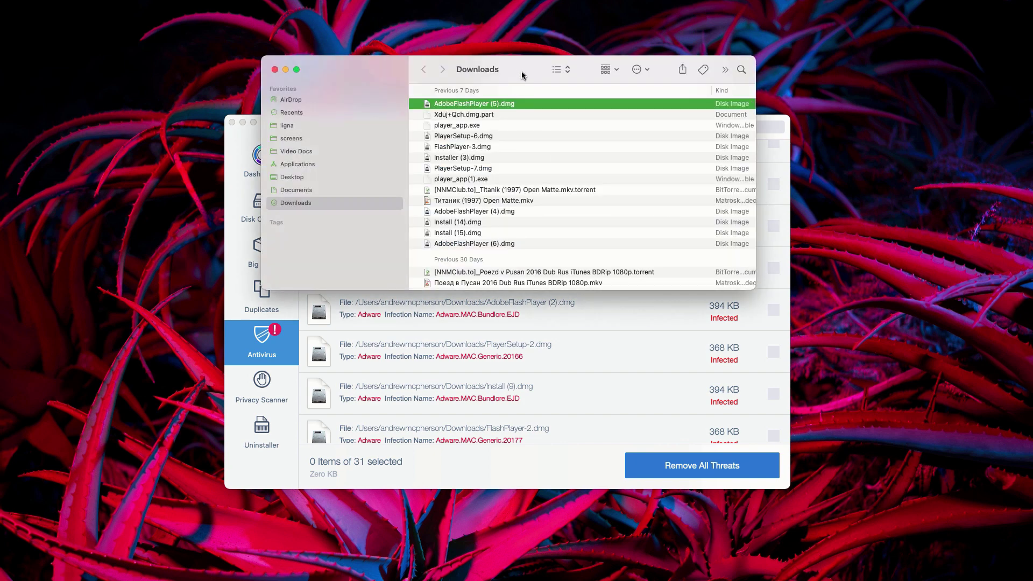
pyautogui.scroll(1, 517, 105)
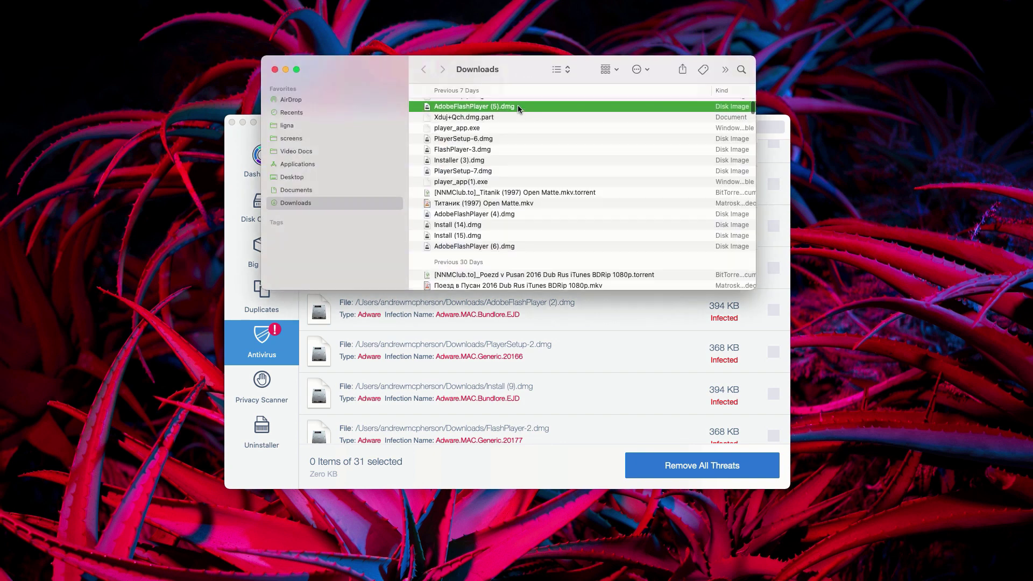
pyautogui.scroll(2, 517, 105)
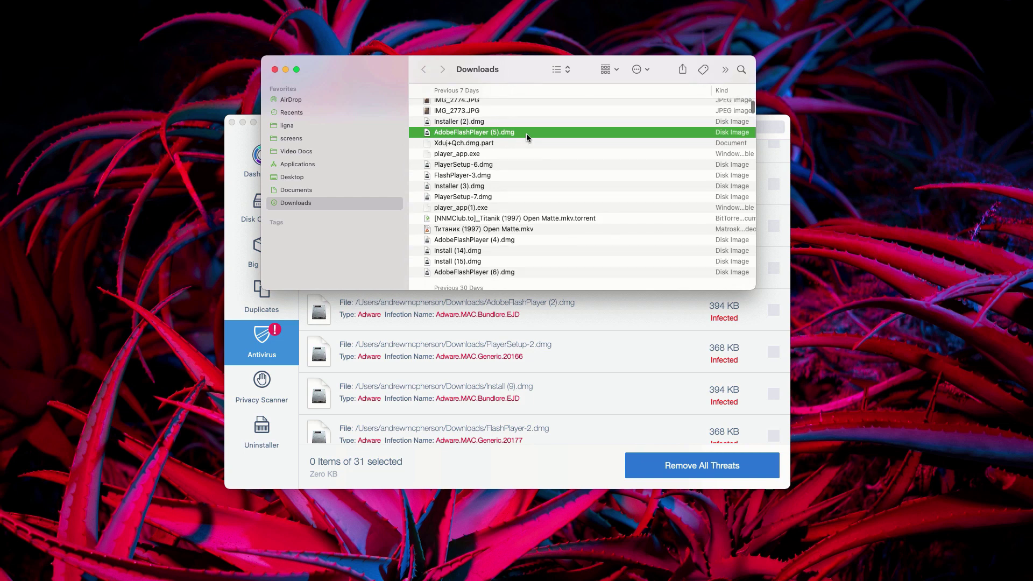
pyautogui.rightClick(545, 135)
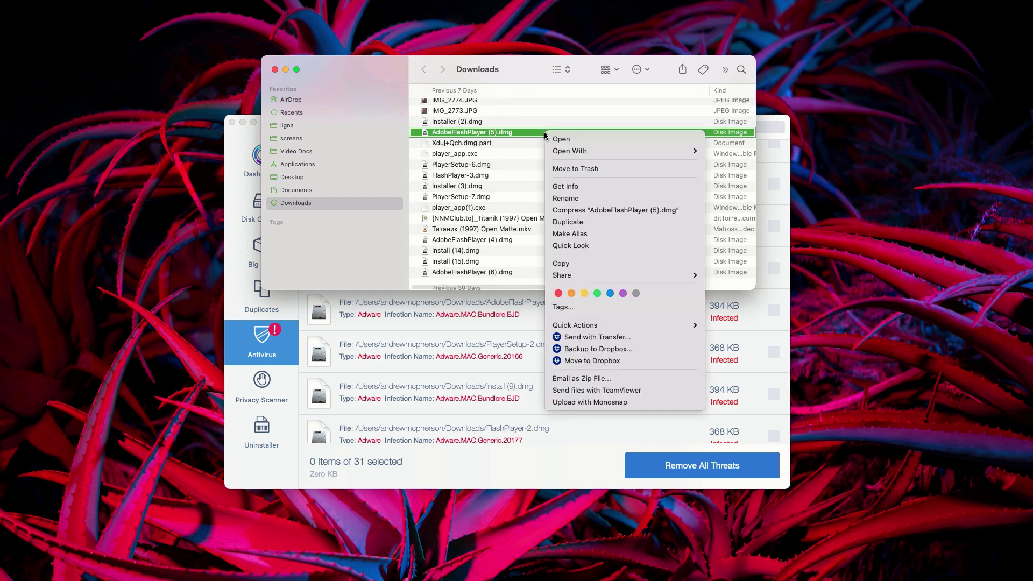
pyautogui.click(585, 171)
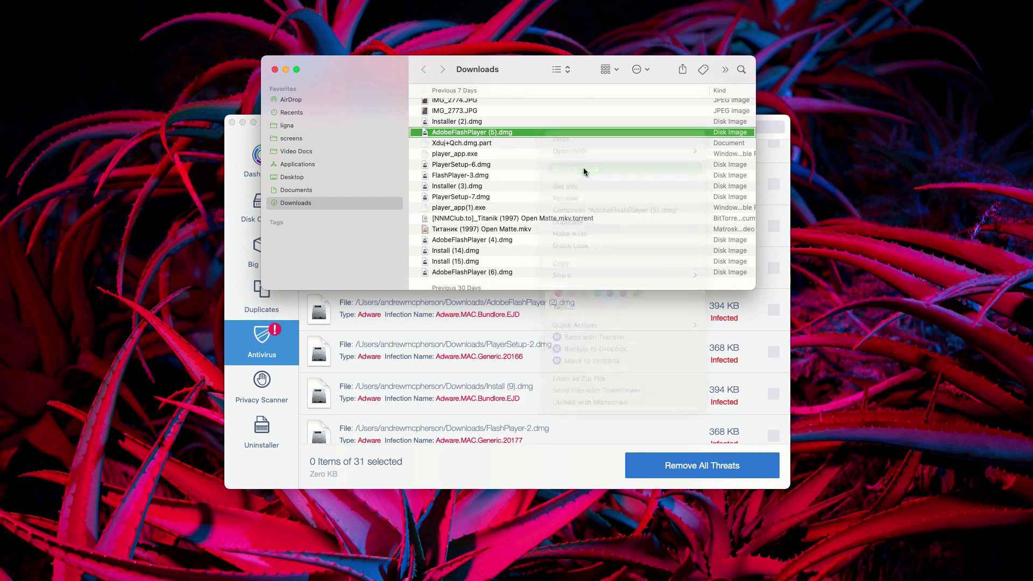
pyautogui.click(275, 70)
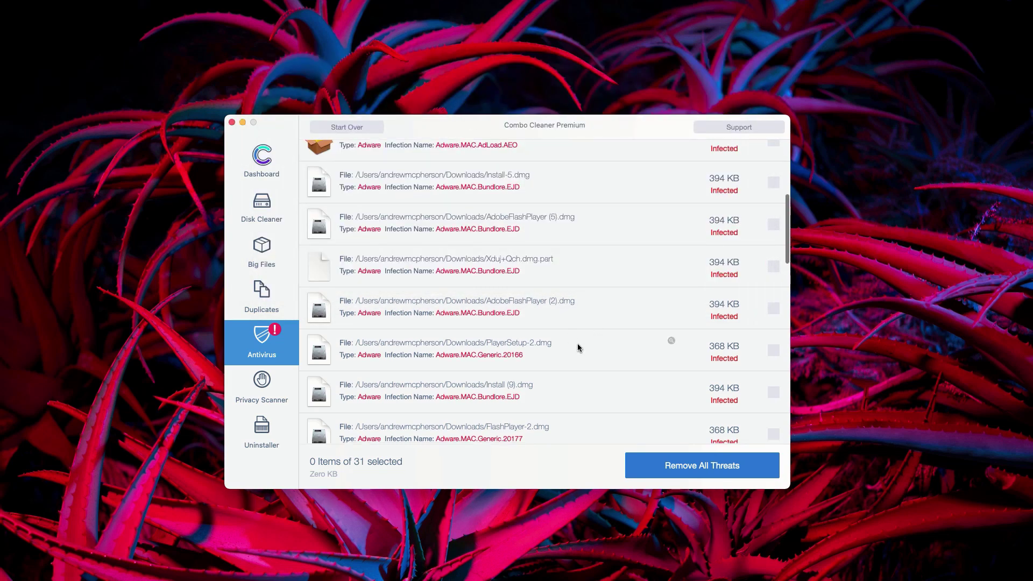
pyautogui.scroll(5, 579, 349)
pyautogui.scroll(-2, 583, 351)
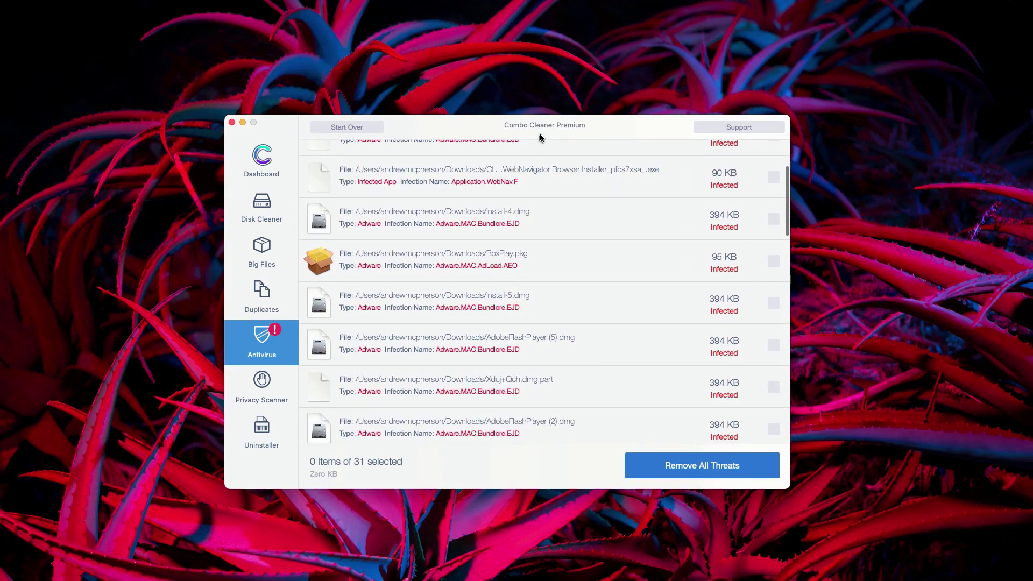
pyautogui.scroll(1, 522, 280)
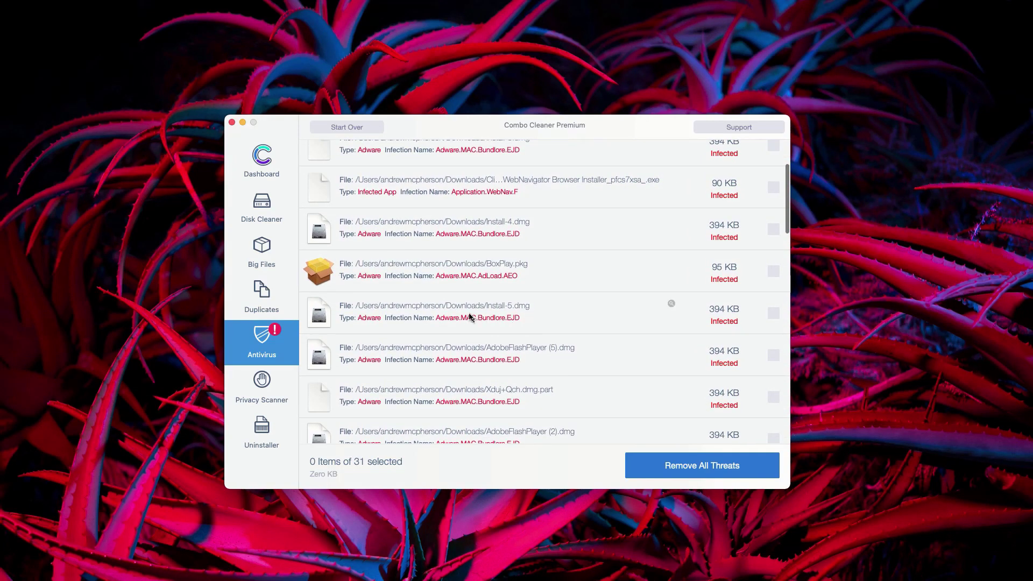
pyautogui.scroll(-2, 467, 266)
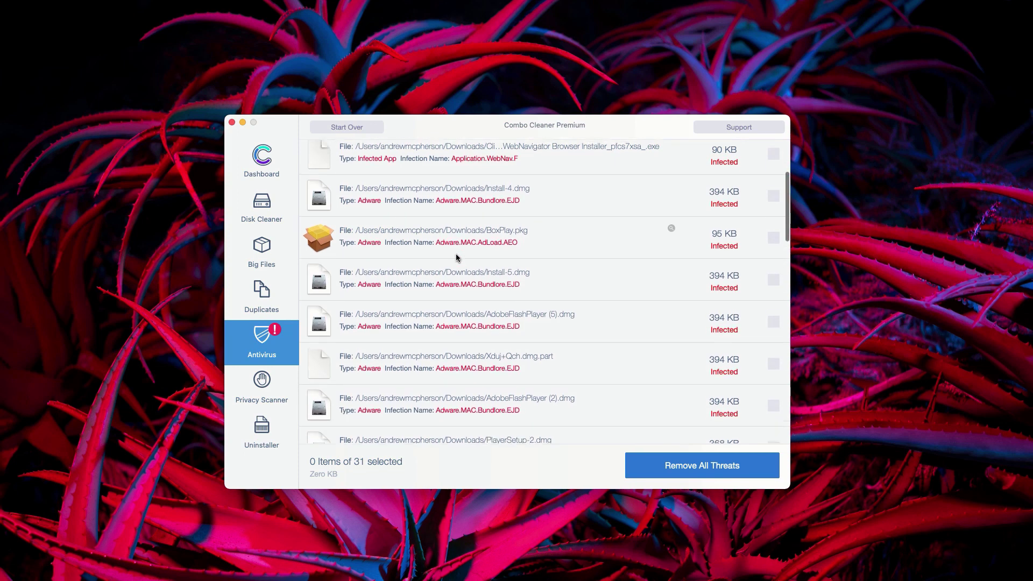
pyautogui.scroll(2, 457, 253)
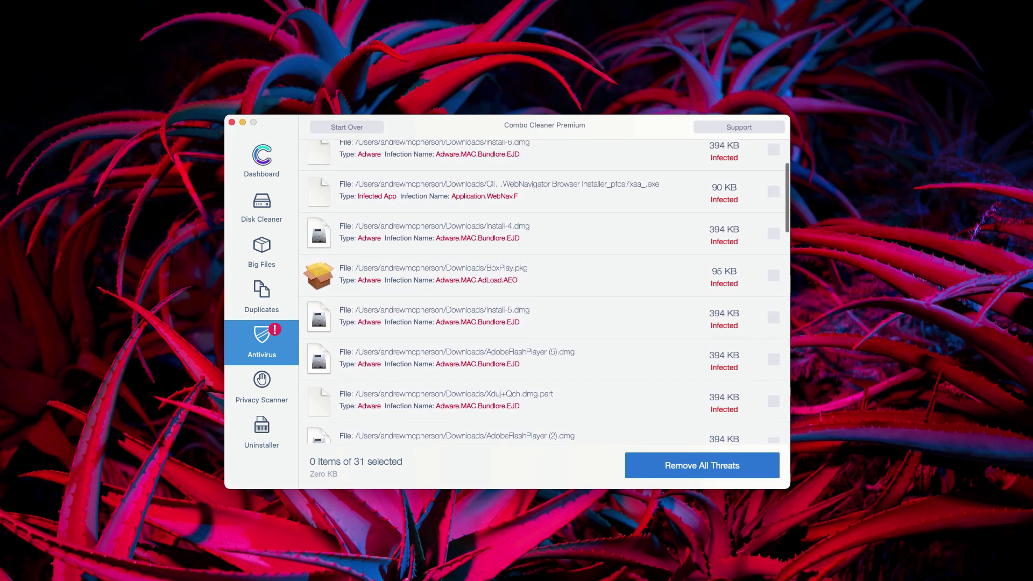